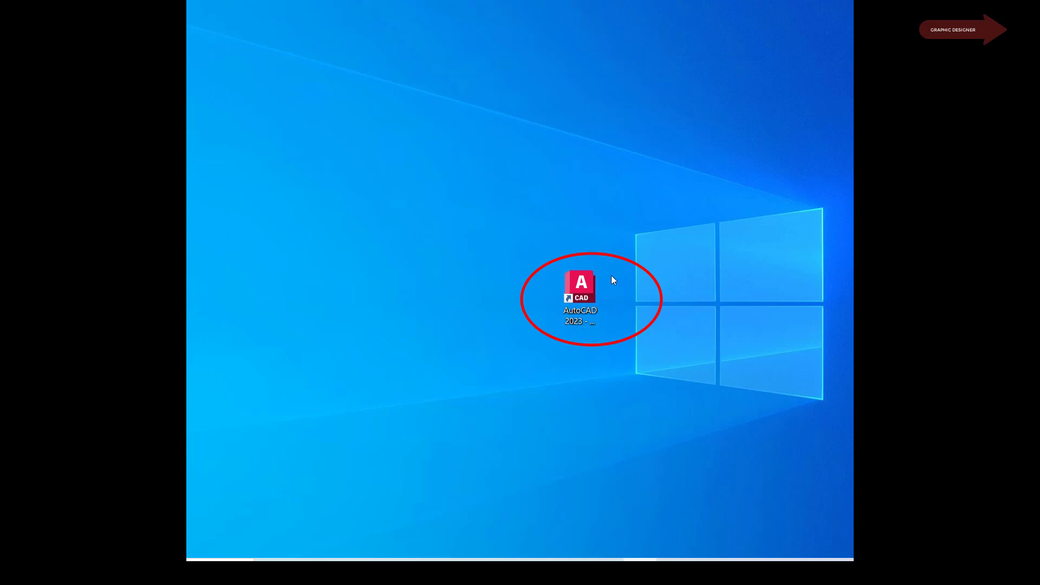
Launch AutoCAD 2023 and briefly check the Open options on the Start page.
double_click(583, 285)
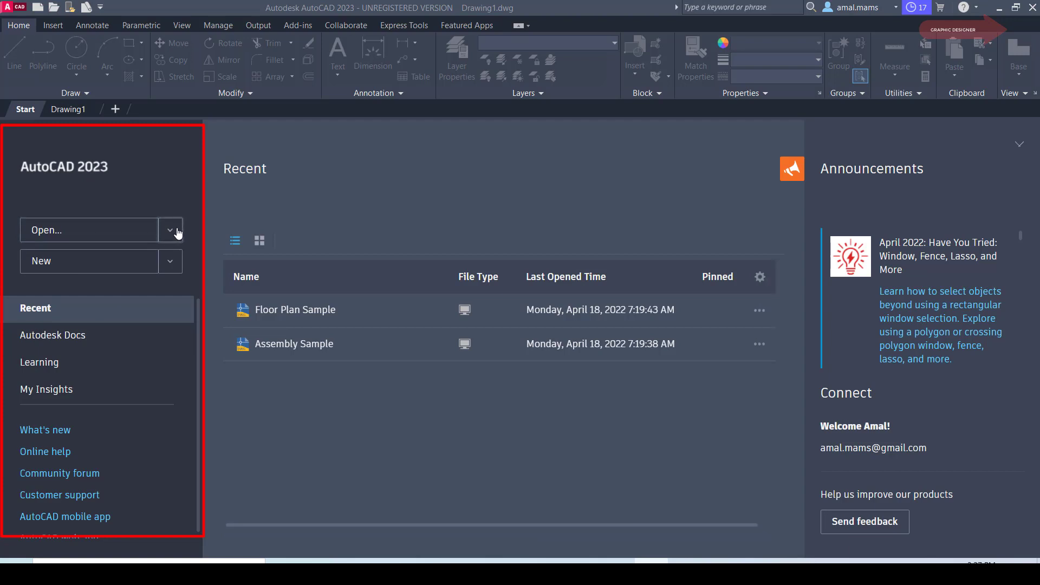
left_click(178, 233)
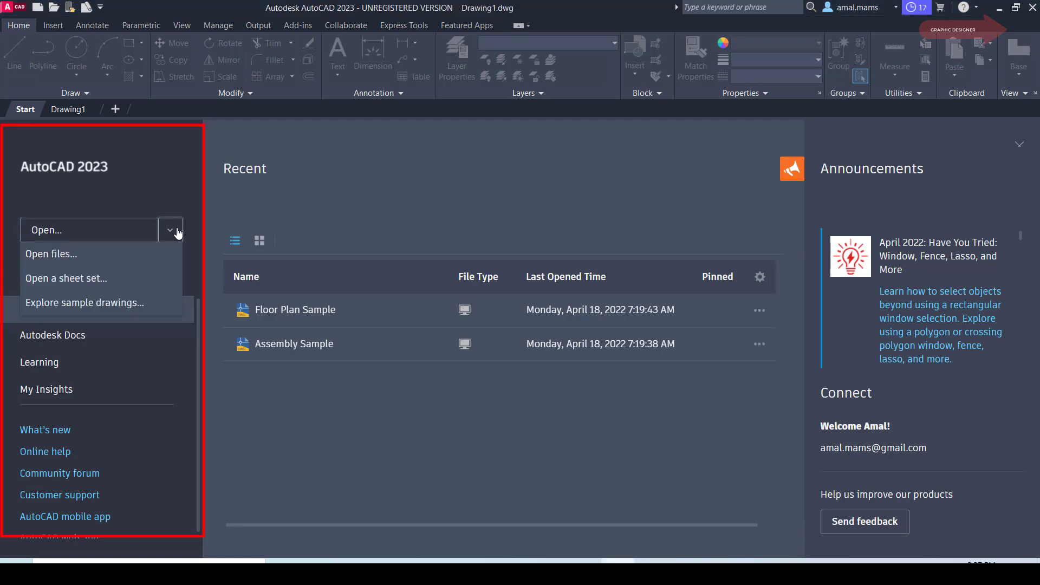
left_click(127, 187)
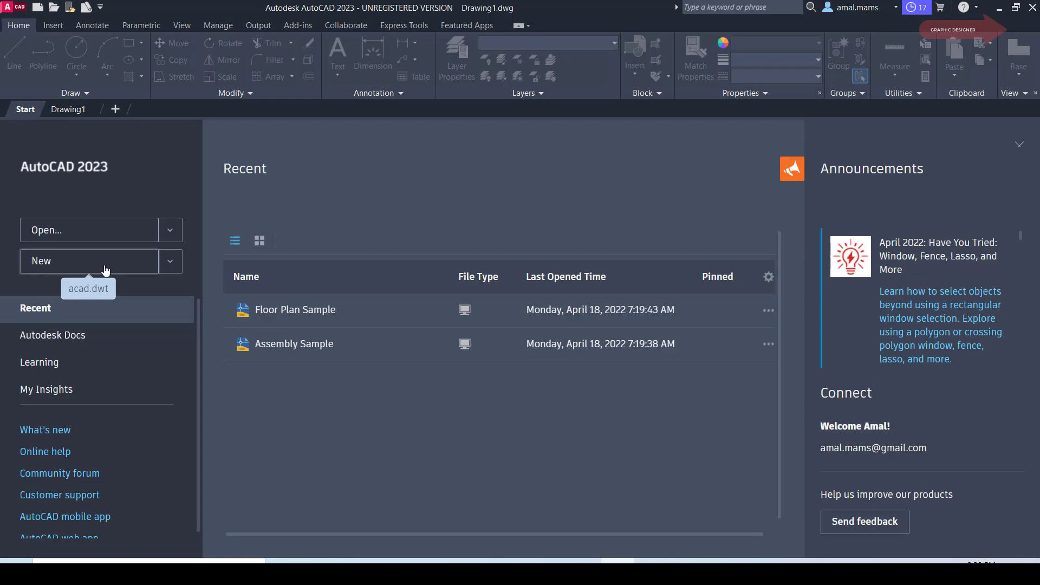
left_click(170, 265)
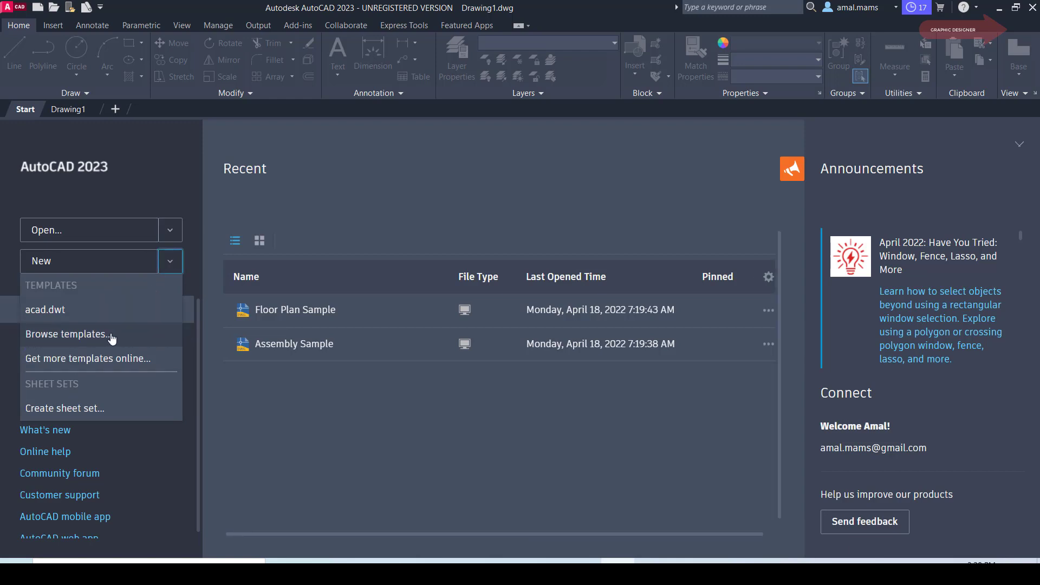
left_click(135, 168)
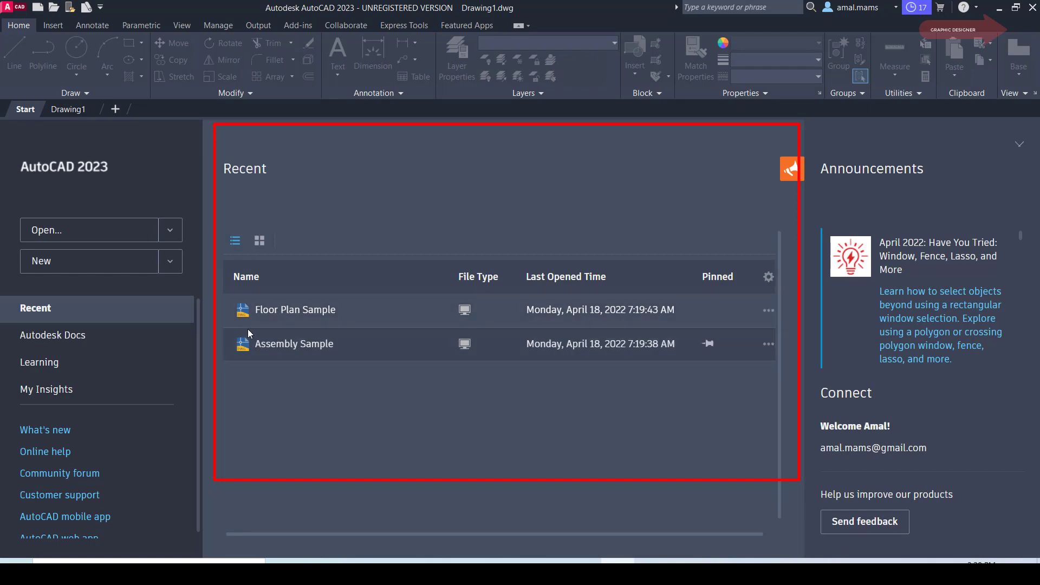
Toggle the recent files between thumbnail and list view, then close the empty Drawing1.
left_click(260, 240)
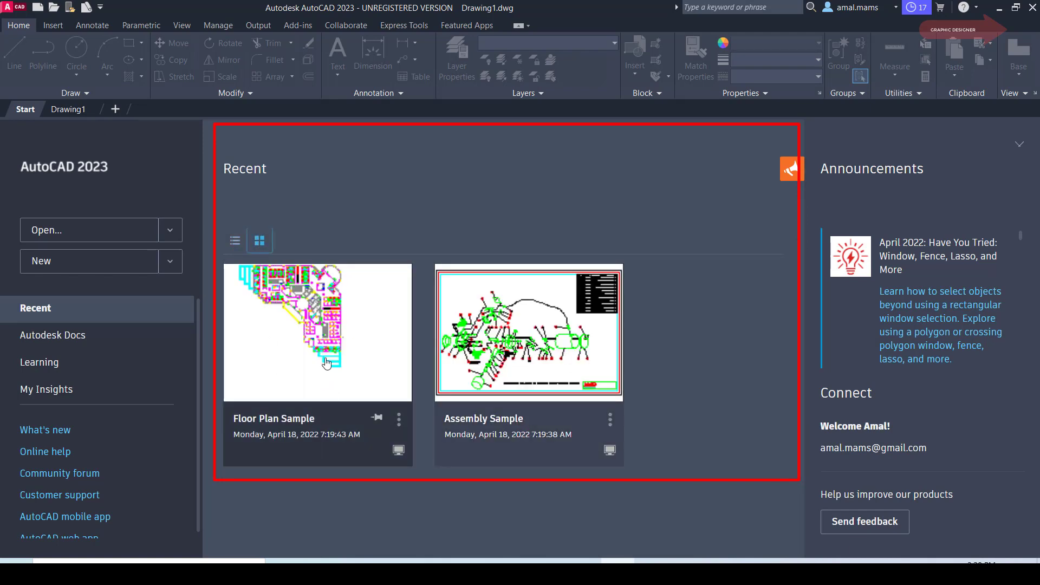
left_click(235, 240)
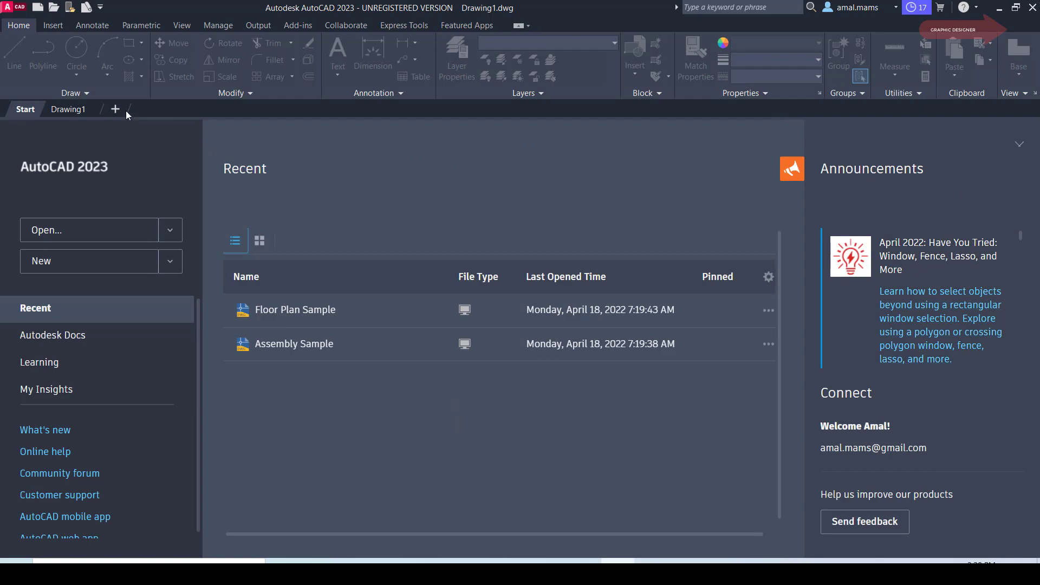
left_click(92, 109)
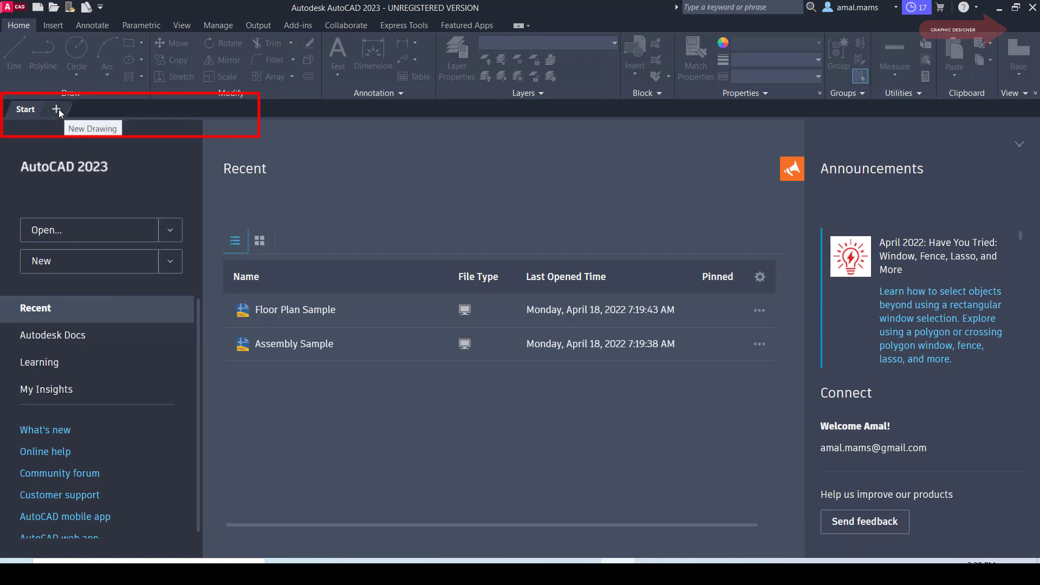
Create a new drawing, Drawing2, from the acad.dwt template.
left_click(160, 265)
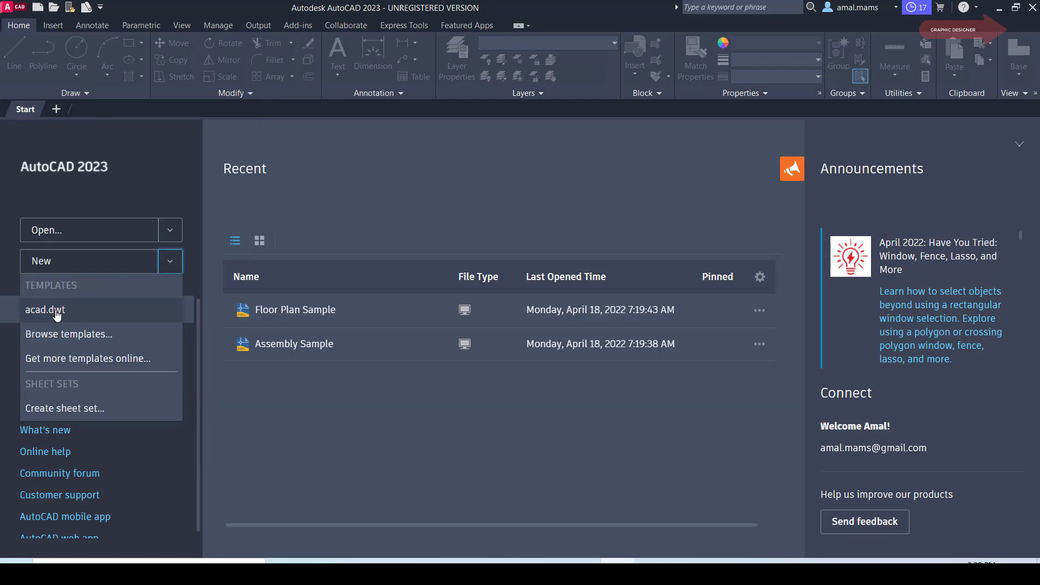
left_click(57, 310)
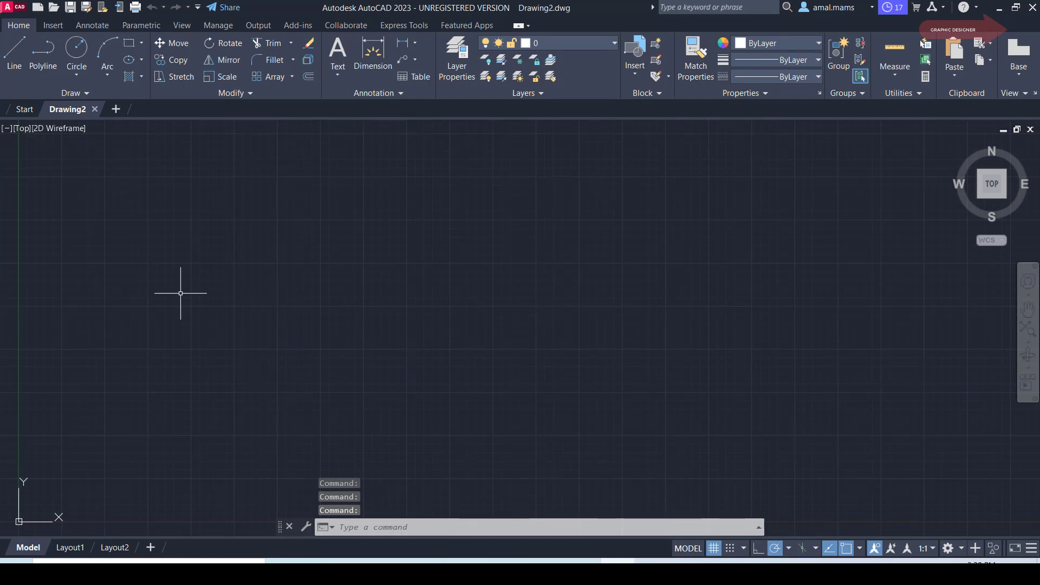
right_click(71, 110)
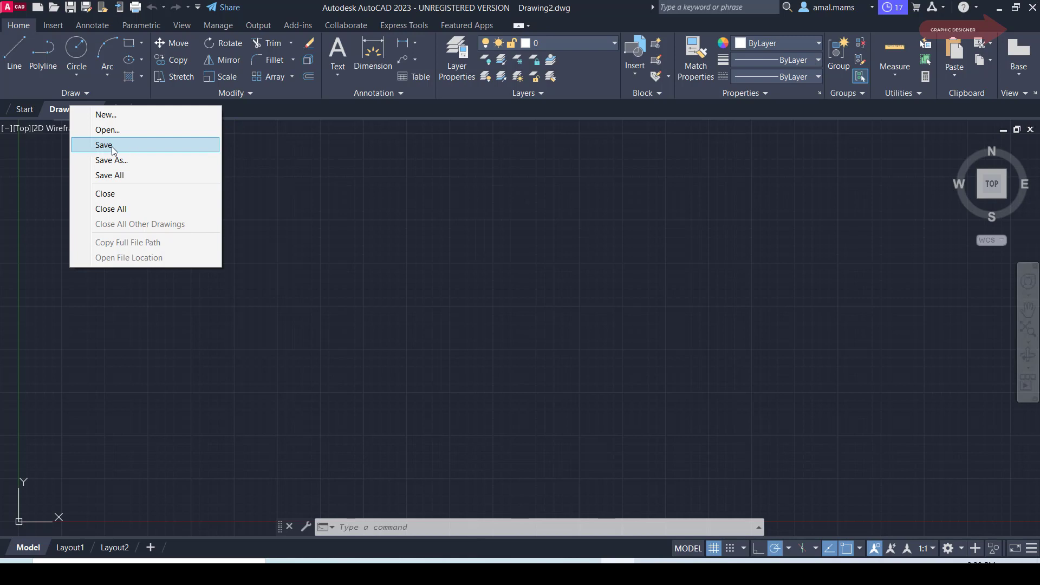
Save Drawing2 as 'test' in a folder on Local Disk (D:).
left_click(113, 150)
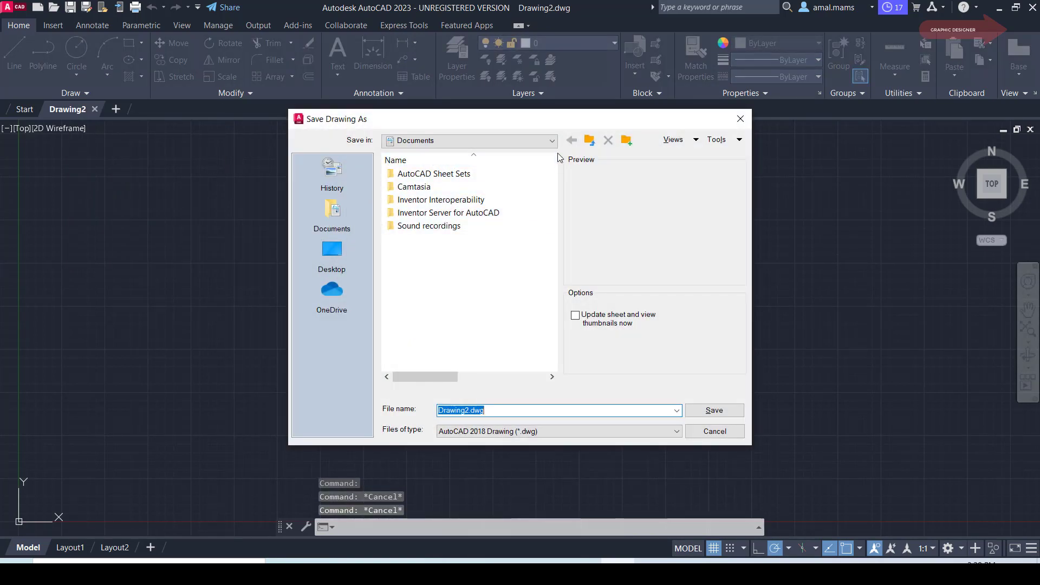
left_click(552, 140)
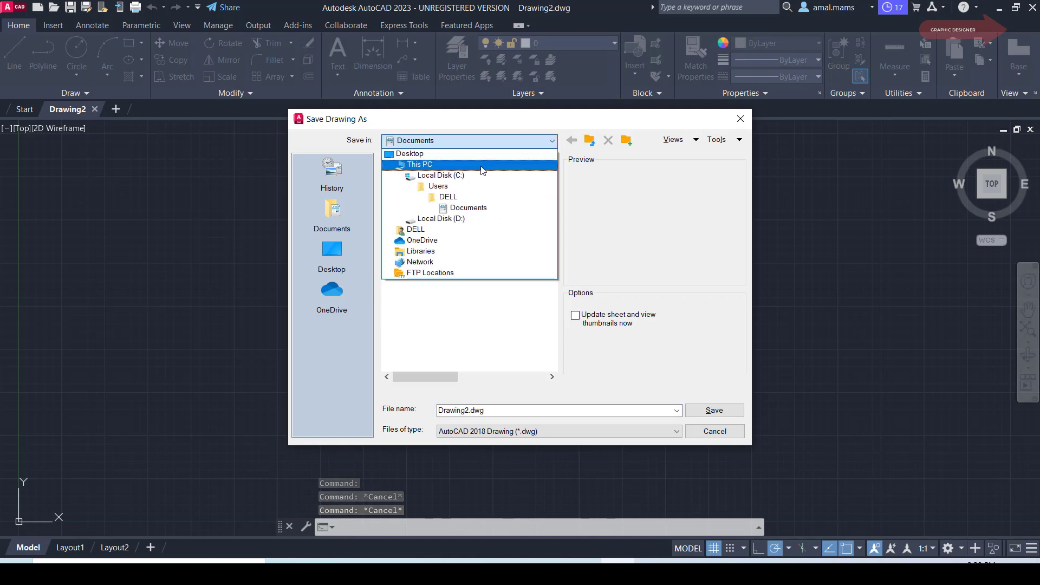
left_click(477, 219)
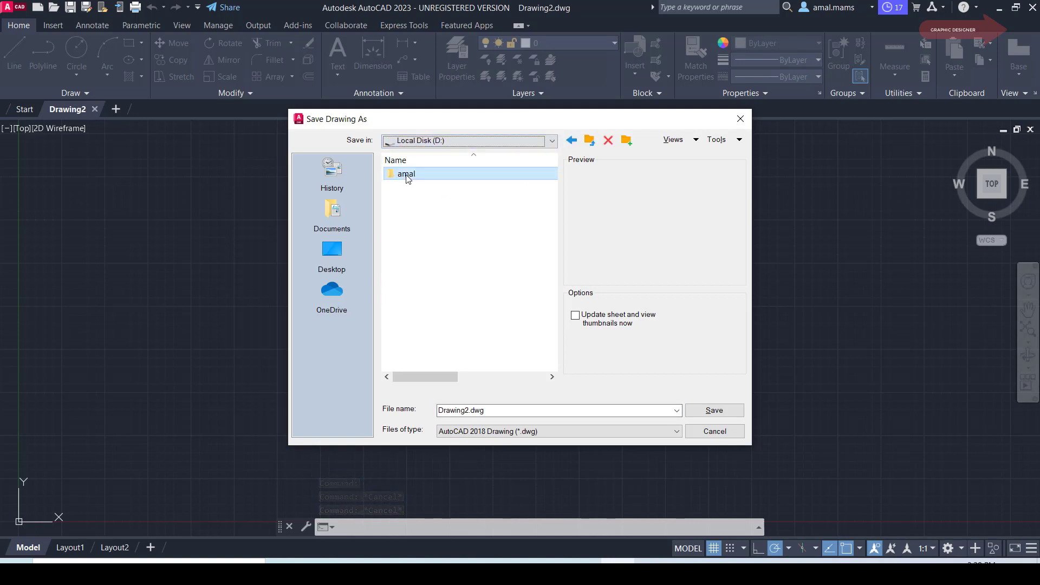
double_click(407, 177)
double_click(500, 411)
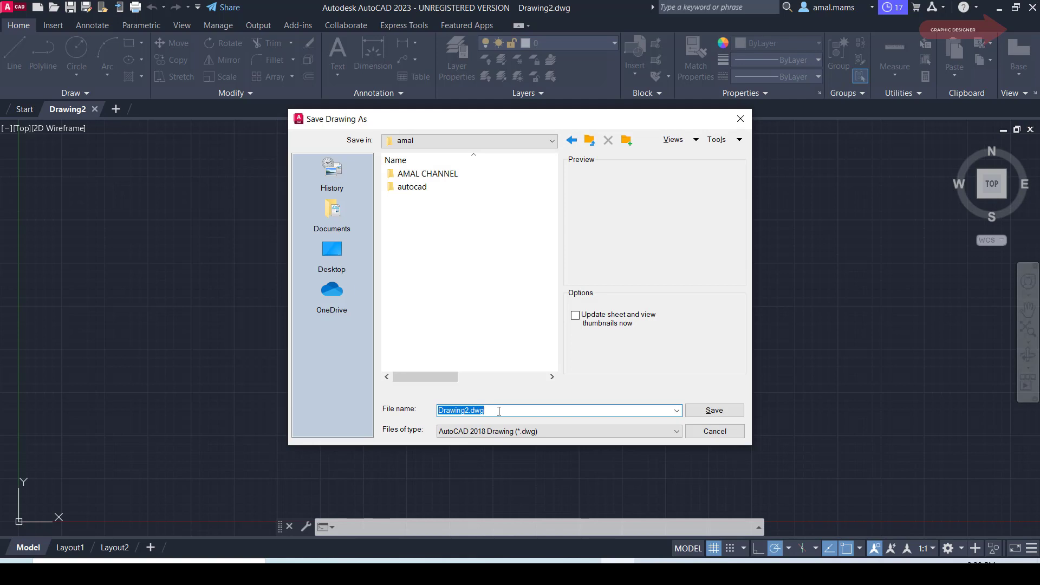
type("tes")
type("t")
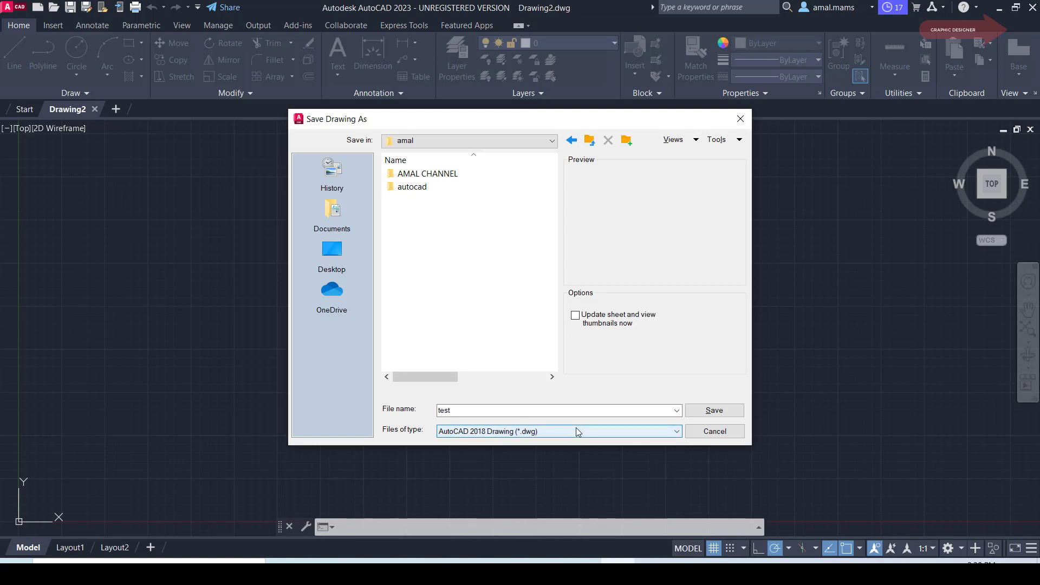
left_click(727, 416)
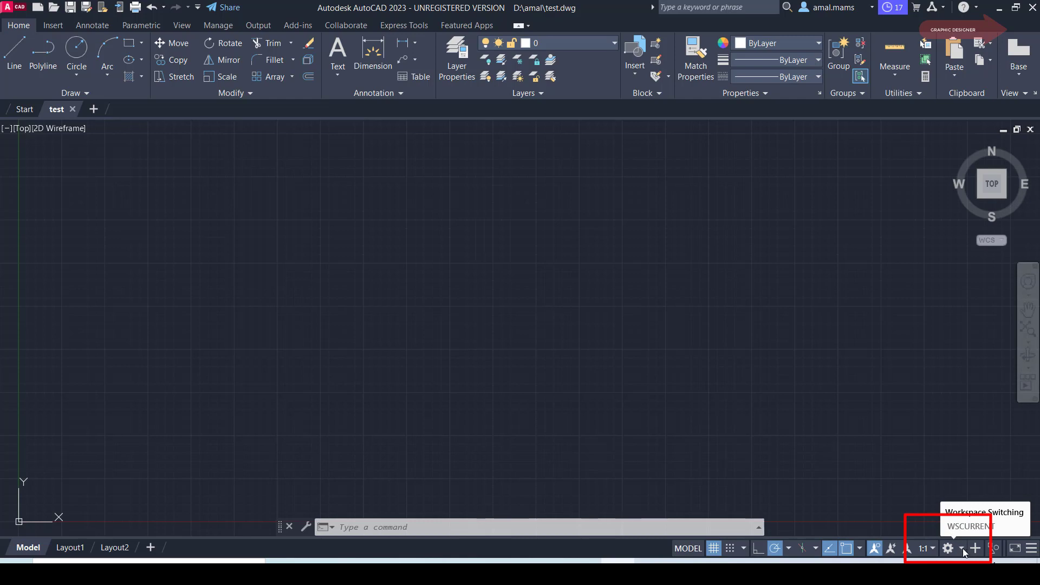
Switch the workspace to 3D Modeling, then to Drafting & Annotation.
left_click(961, 551)
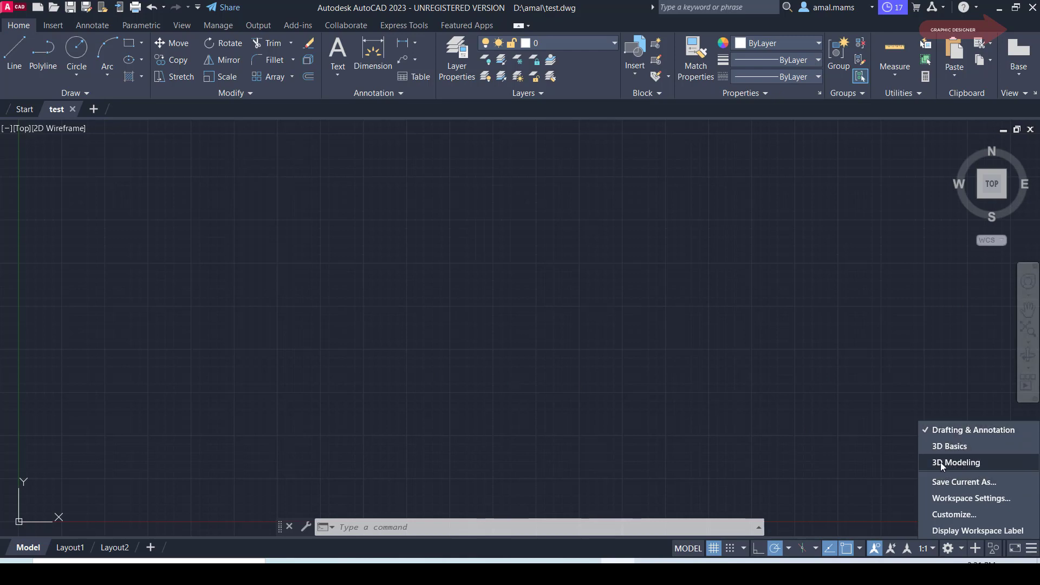
left_click(956, 463)
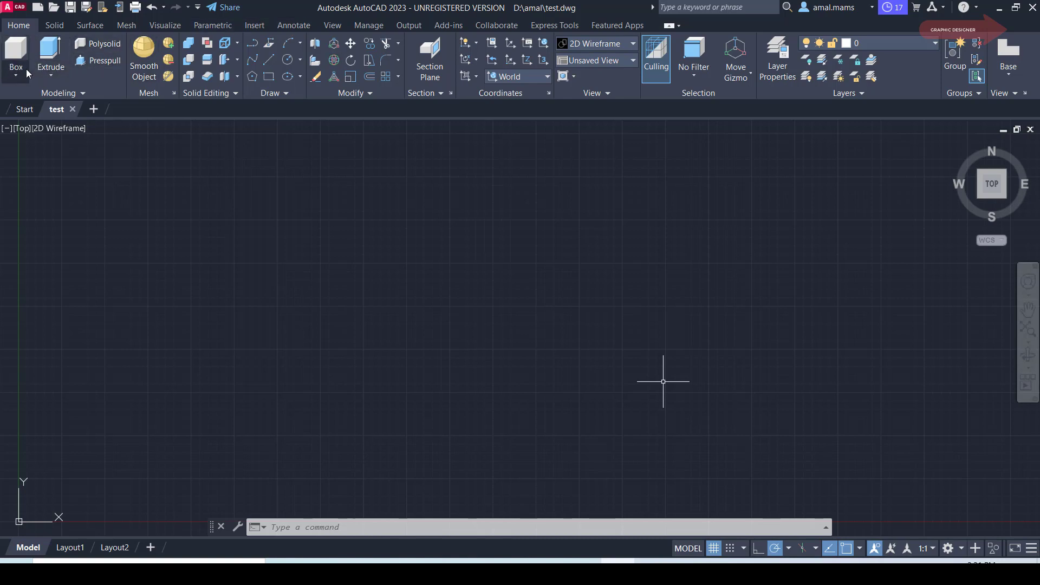
left_click(962, 547)
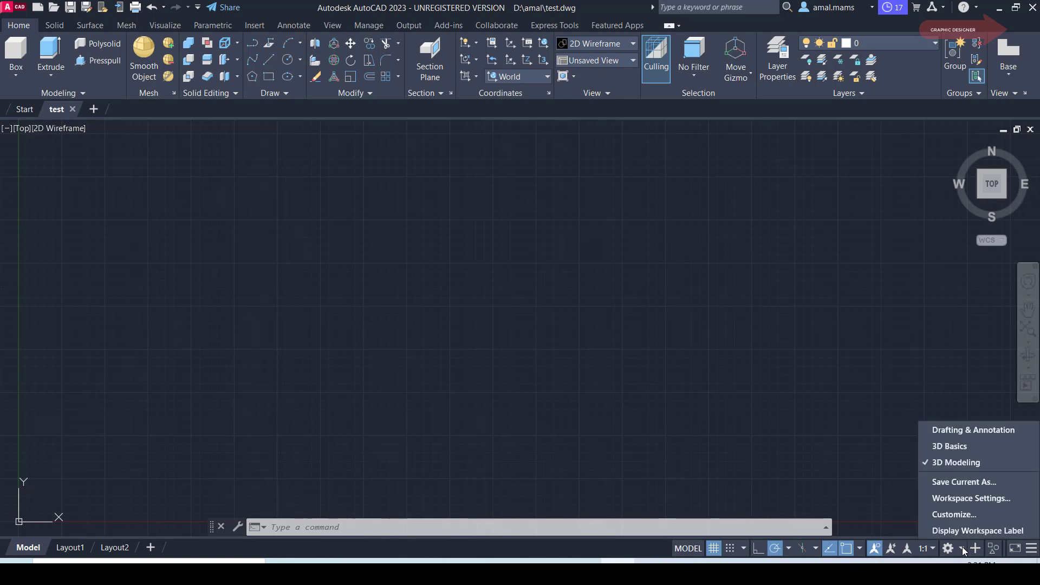
left_click(957, 430)
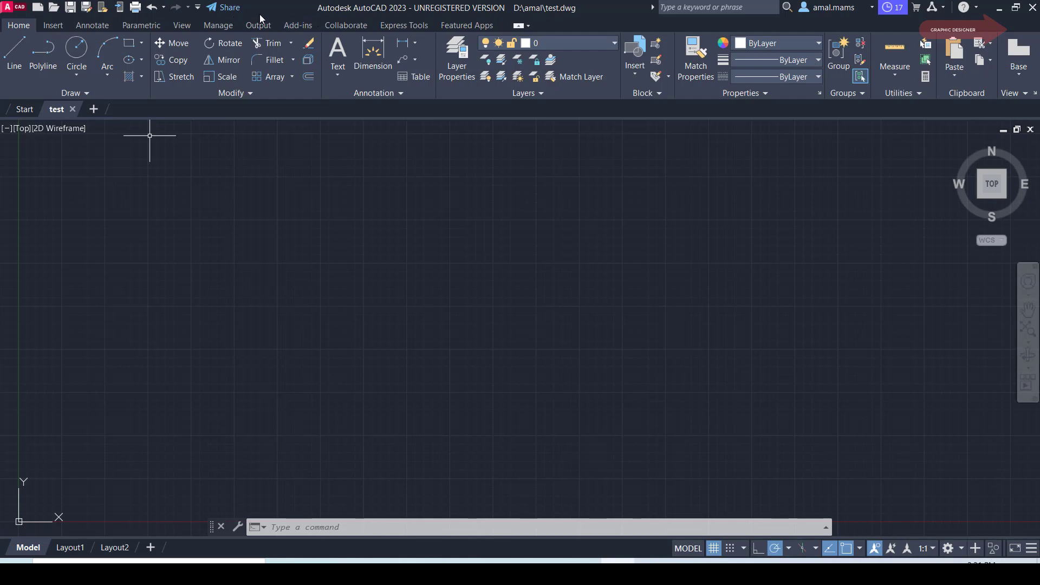
left_click(199, 9)
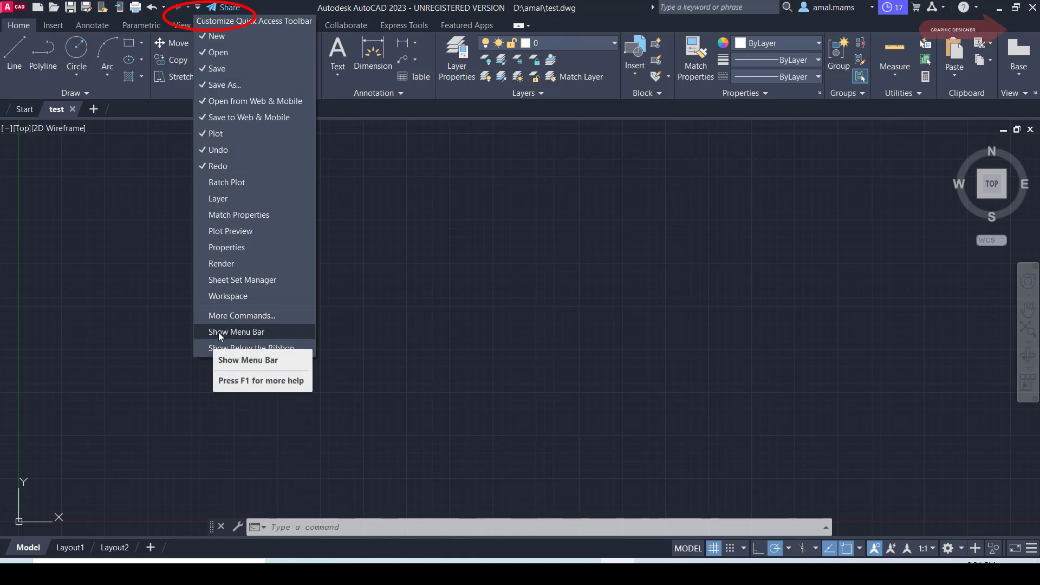
left_click(262, 333)
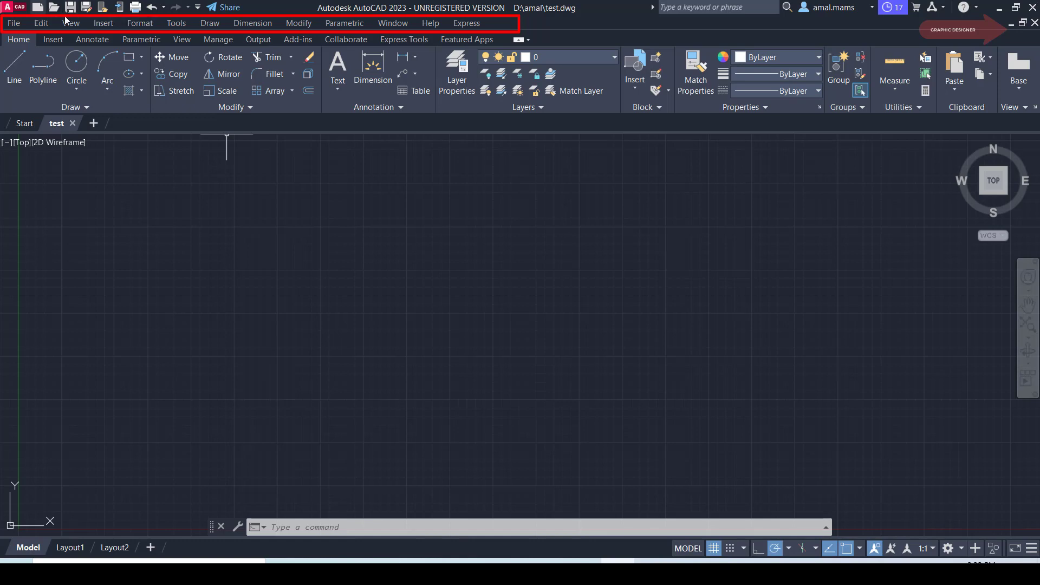
left_click(197, 7)
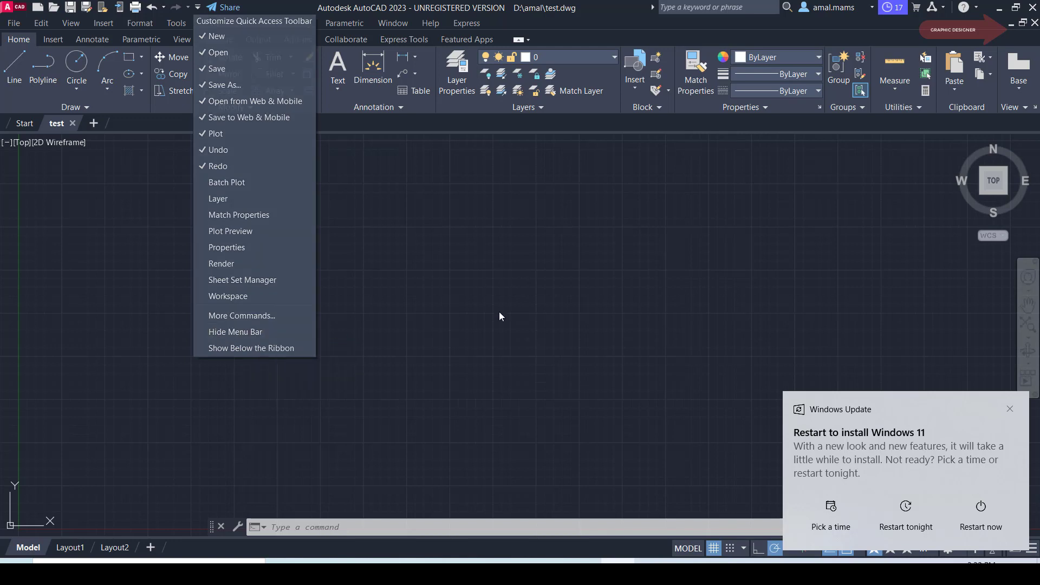
left_click(542, 320)
left_click(1010, 409)
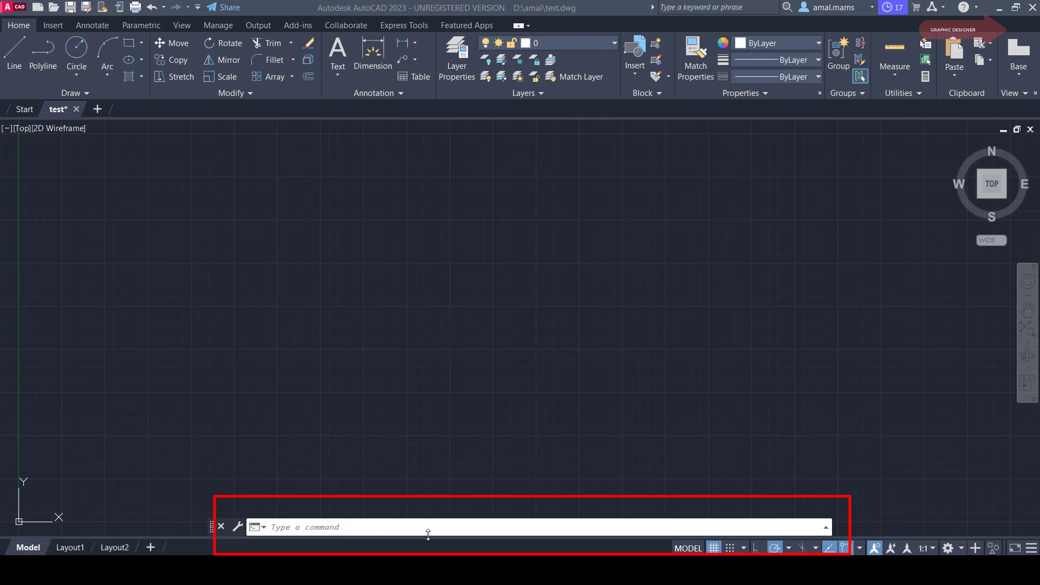
Draw one horizontal line across the middle of the drawing with the LINE command.
left_click(287, 528)
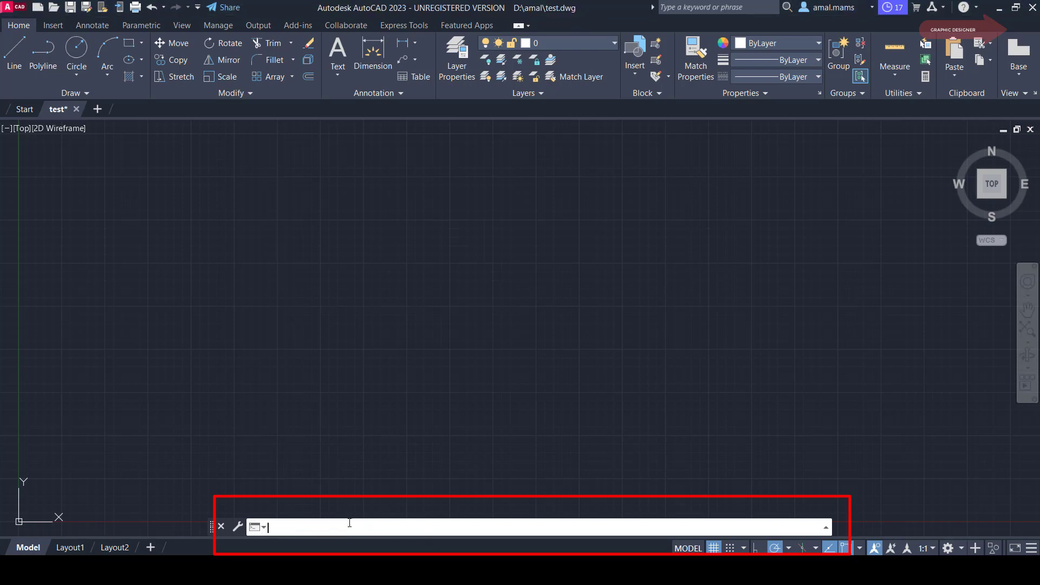
left_click(288, 529)
type("LINE")
key("Return")
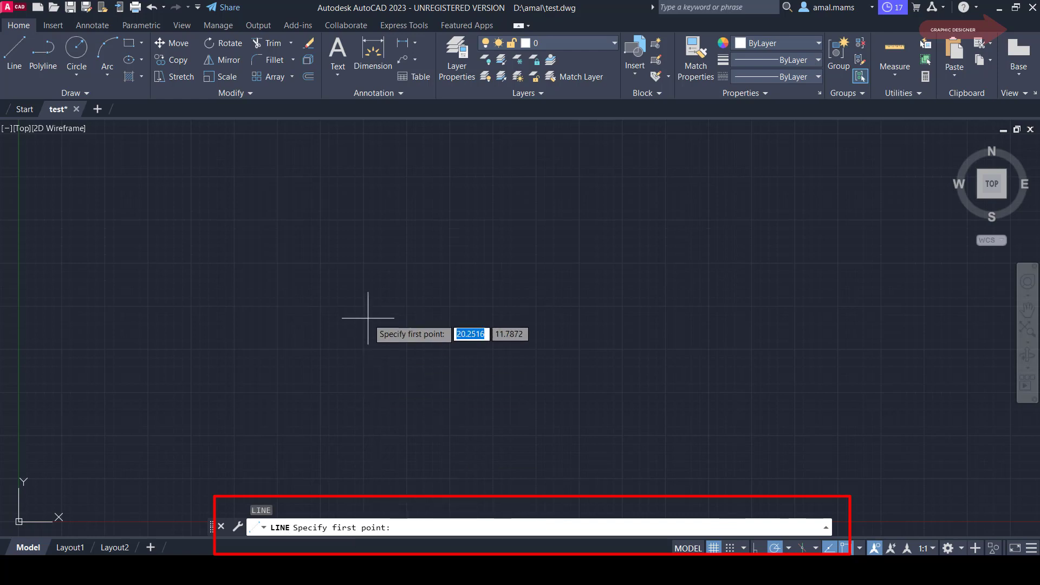
left_click(276, 306)
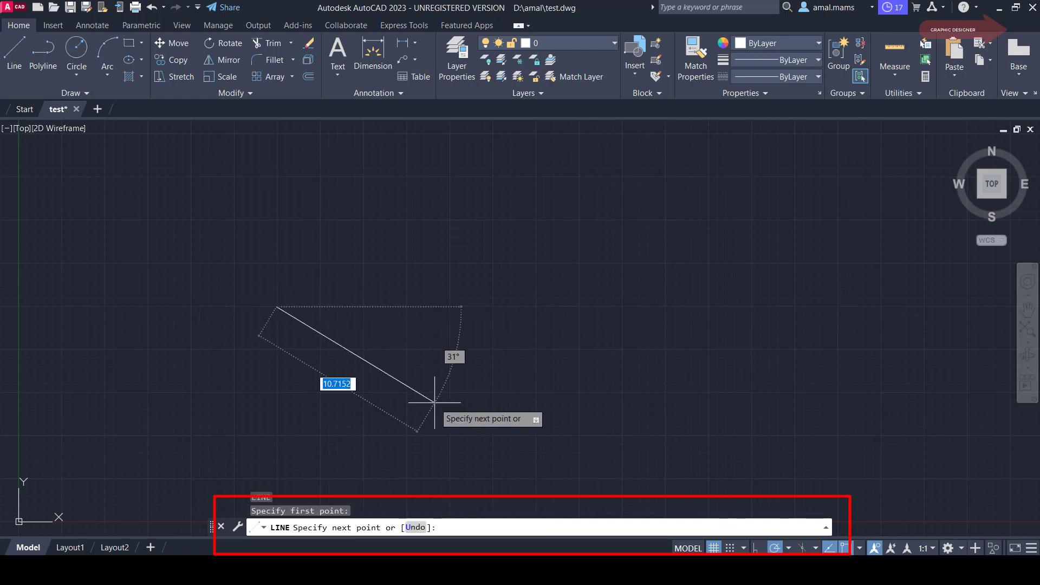
left_click(537, 306)
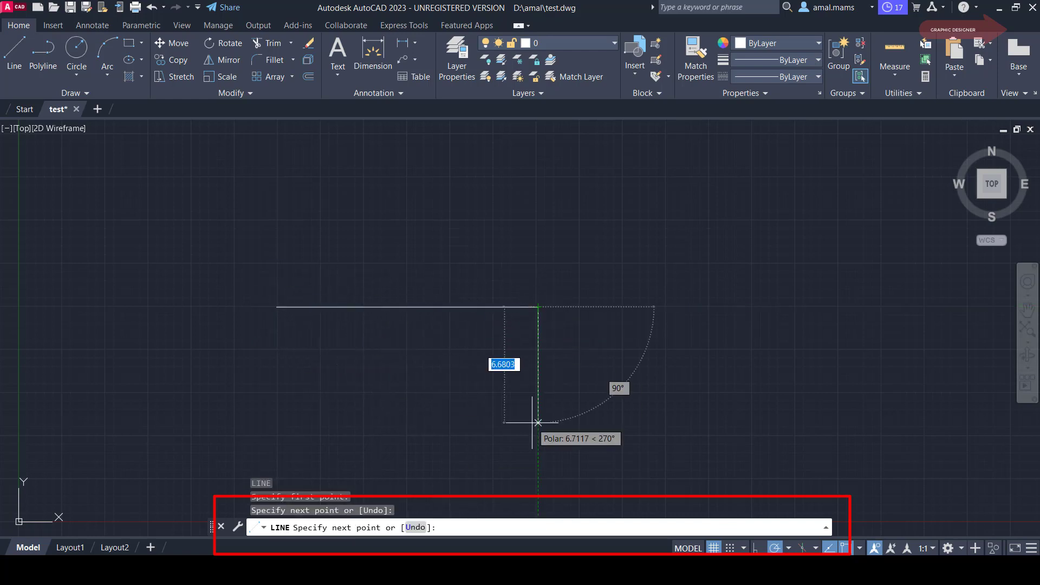
right_click(544, 387)
left_click(566, 397)
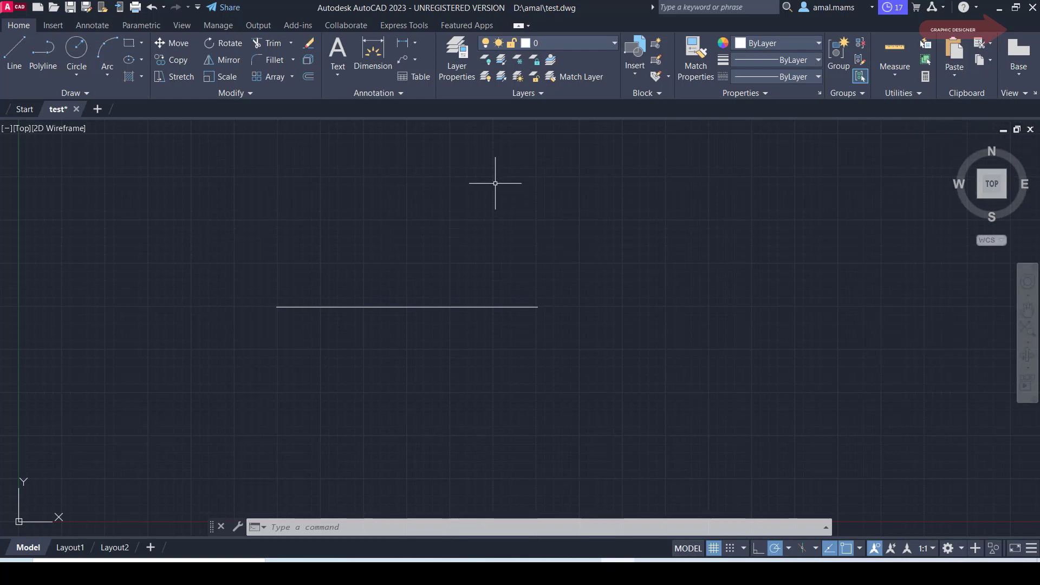
mouse_move(956, 147)
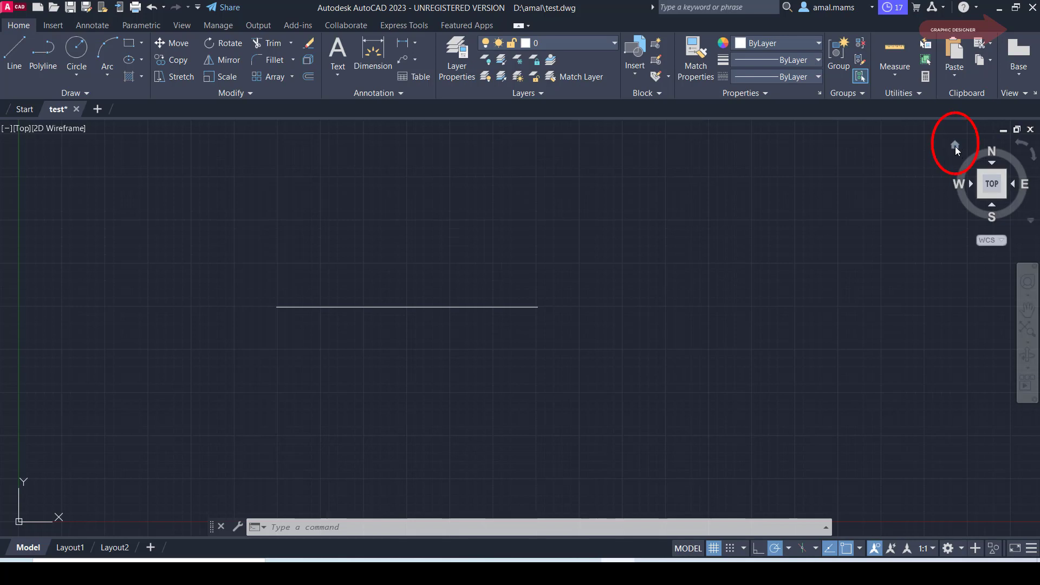
Use the ViewCube to view the line from an angled isometric viewpoint.
left_click(954, 147)
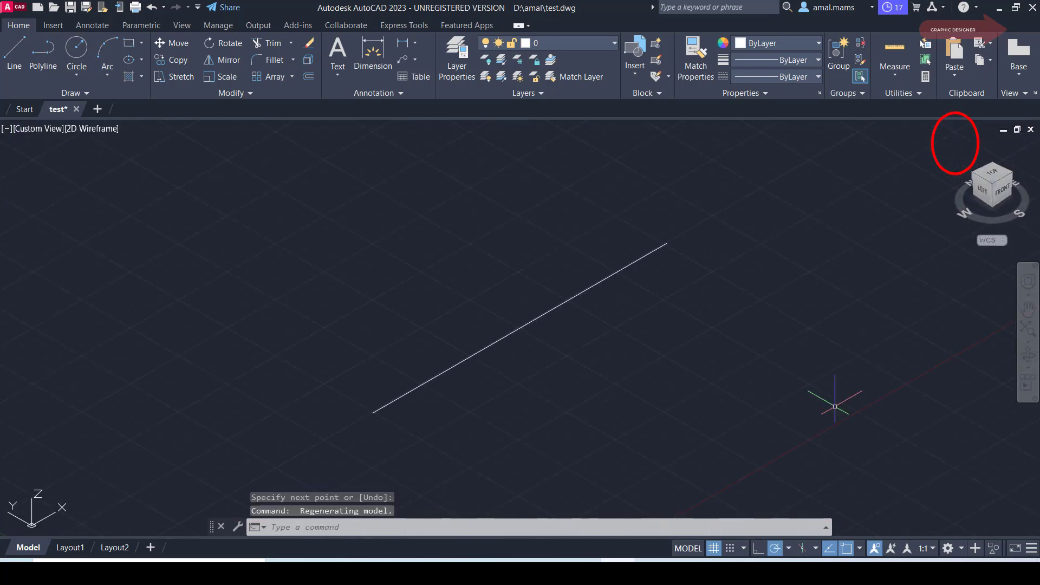
scroll(644, 299, "down", 2)
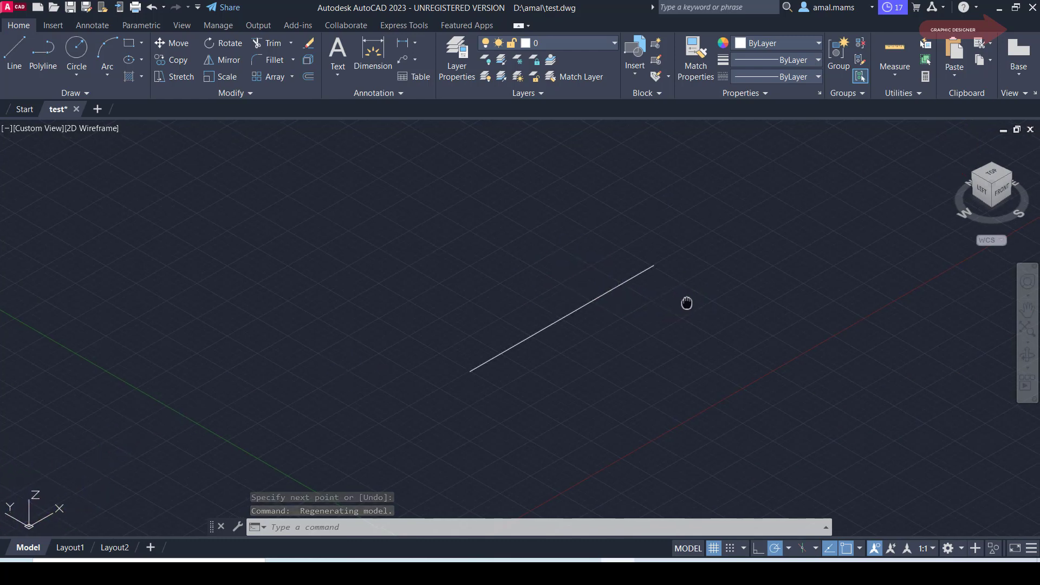
middle_click_drag(687, 302, 640, 315)
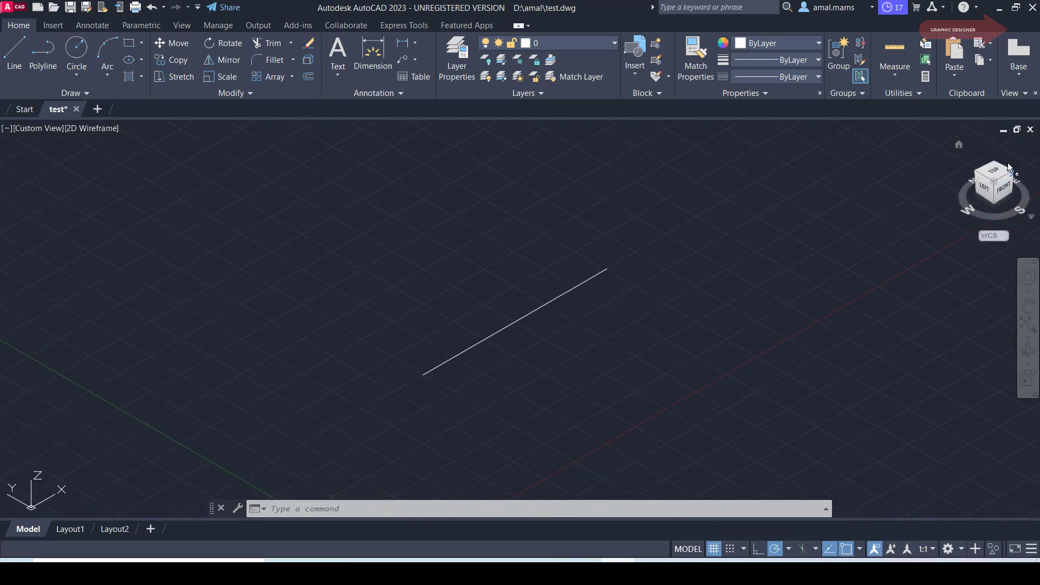
mouse_move(993, 184)
left_click(996, 173)
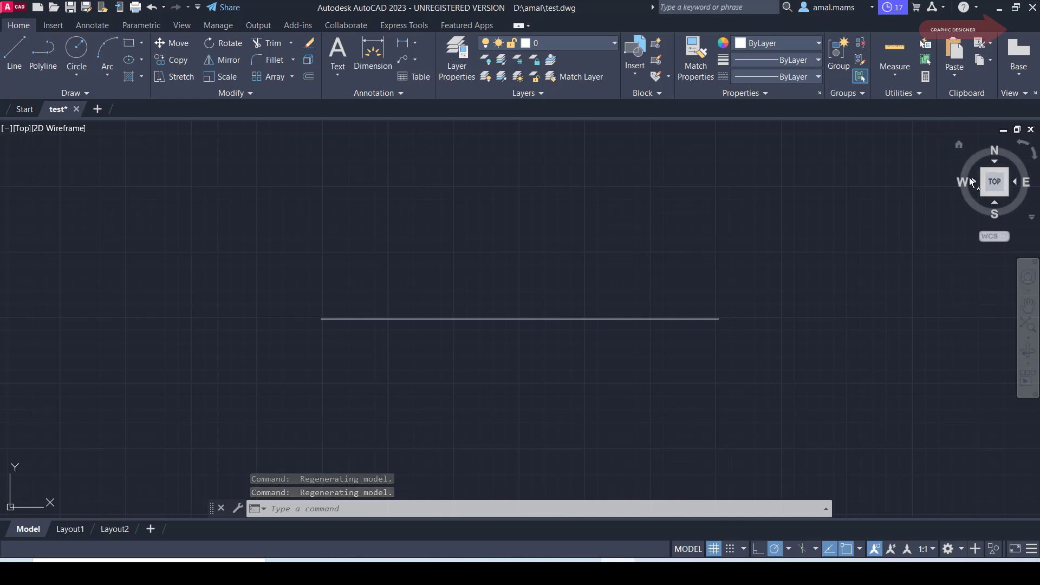
mouse_move(995, 183)
left_mouse_down()
mouse_move(1004, 163)
mouse_move(996, 190)
mouse_move(1036, 161)
left_mouse_up()
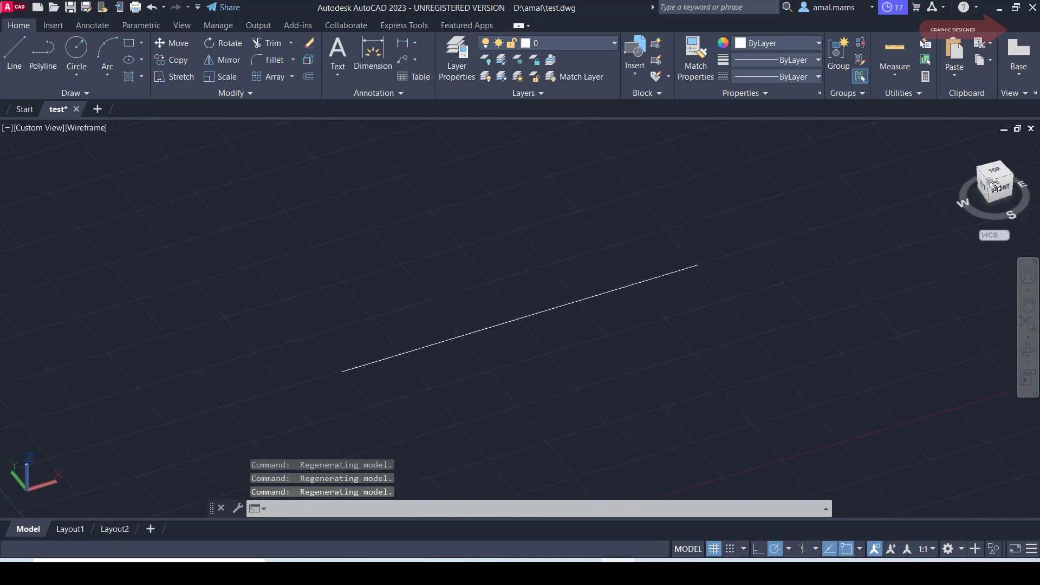
left_click_drag(995, 184, 972, 172)
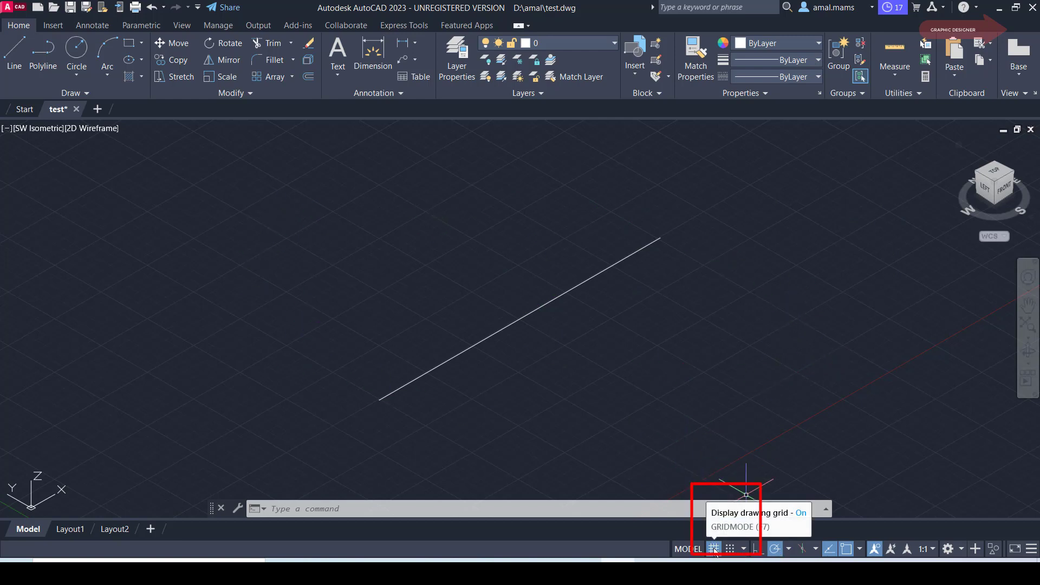
Turn off the grid display from the status bar.
left_click(714, 549)
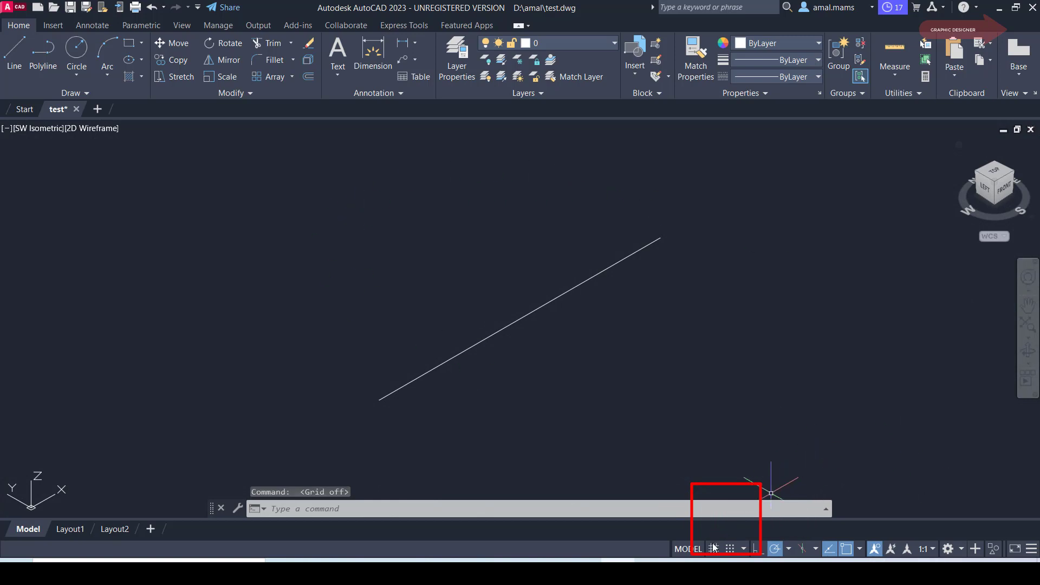